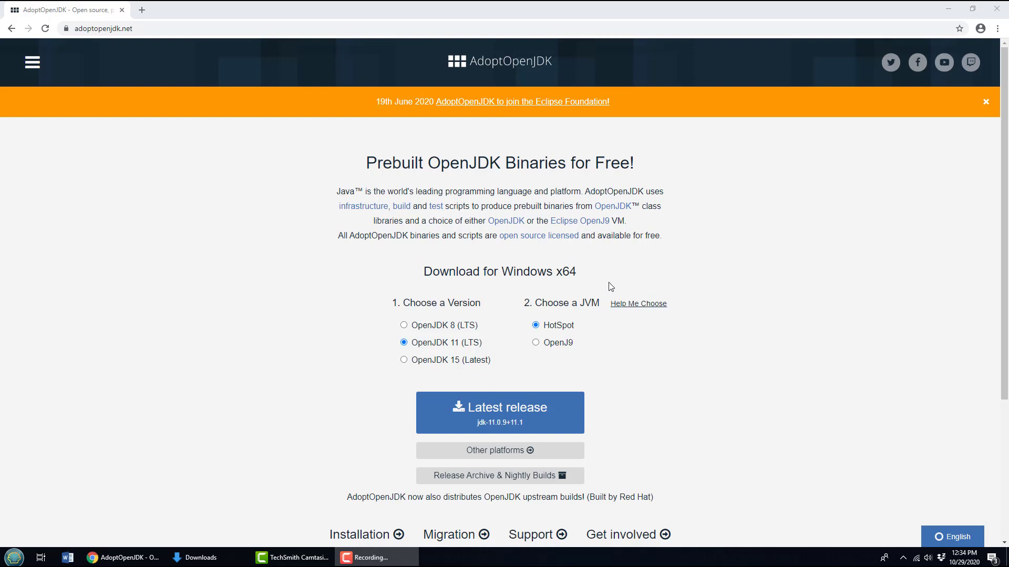
# Step: Select the adoptopenjdk.net address on the OpenJDK 11 (LTS) HotSpot download page
pyautogui.click(188, 30)
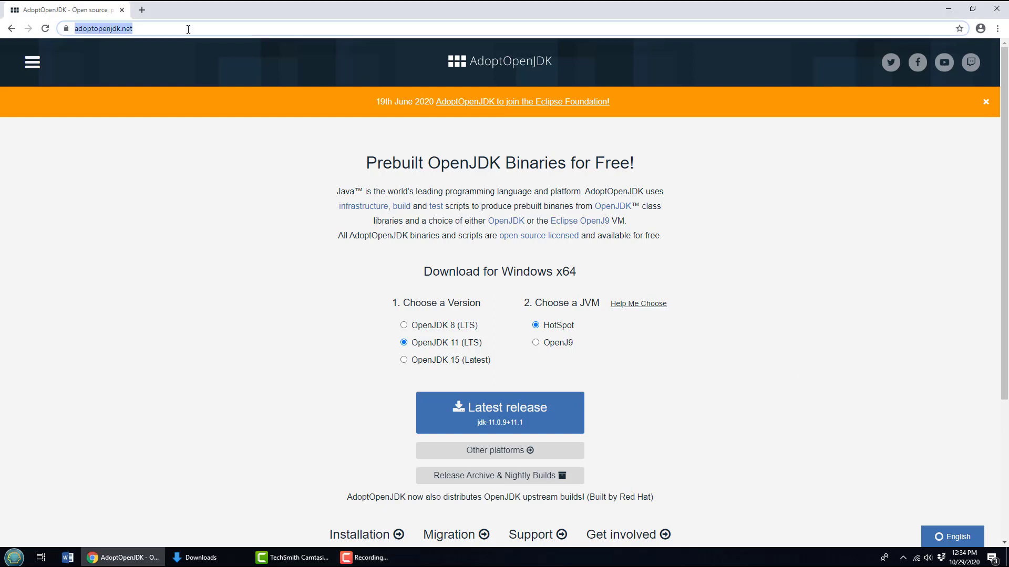
pyautogui.moveTo(188, 30); pyautogui.dragTo(70, 30)
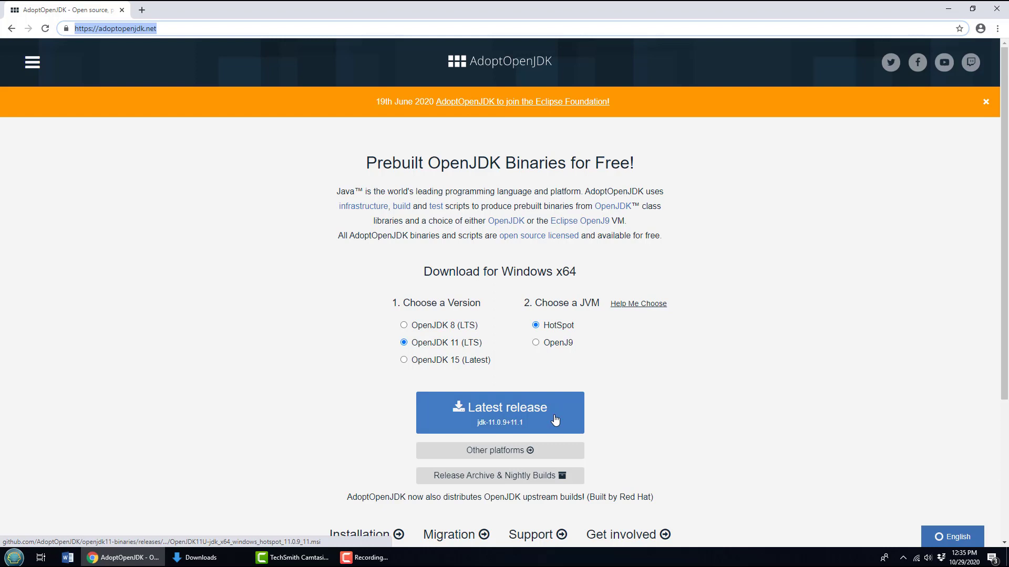
# Step: Run OpenJDK11U-jdk_x64_windows_hotspot_11.0.9_11.msi from the Downloads folder
pyautogui.click(232, 559)
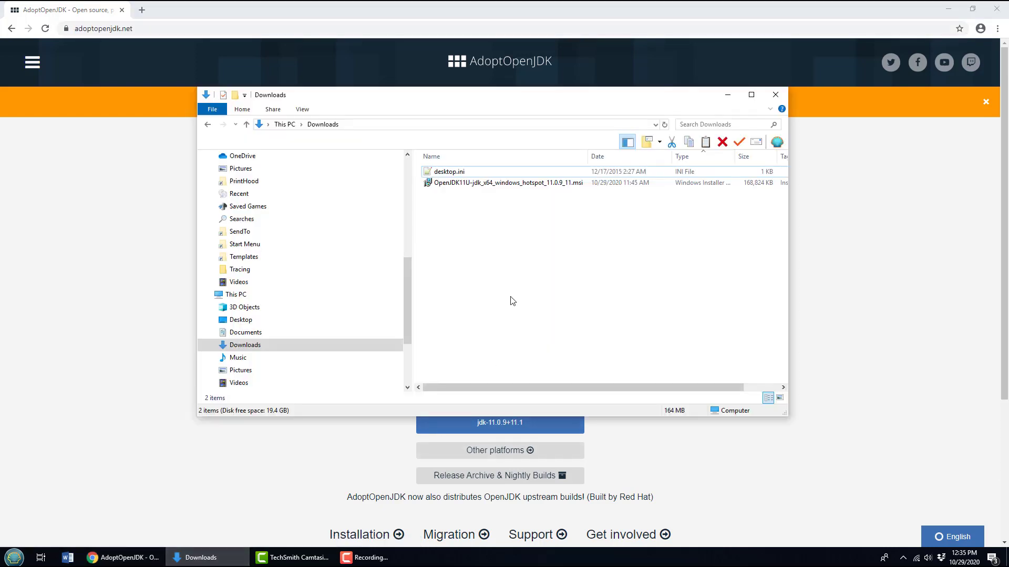
pyautogui.click(507, 187)
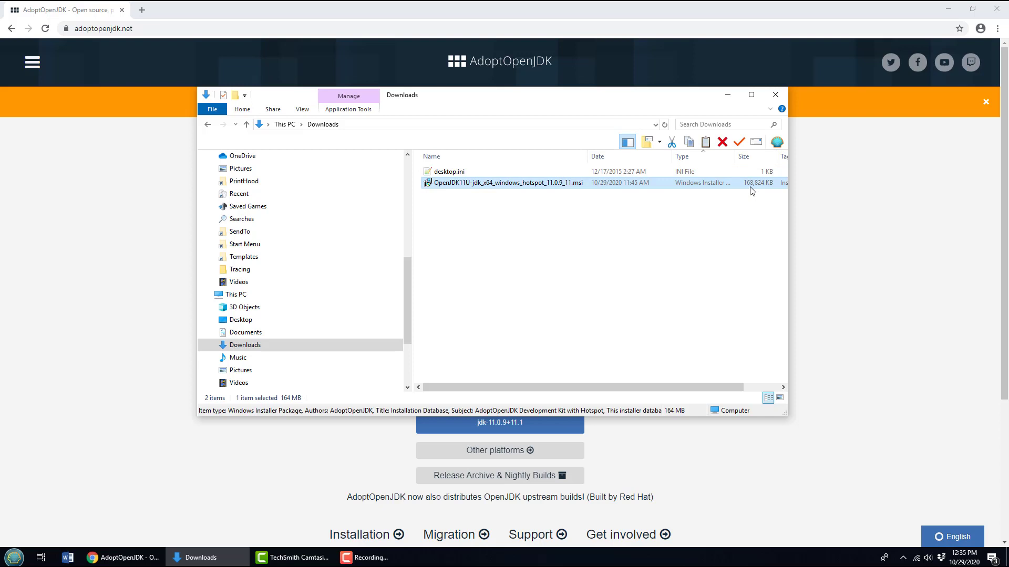
pyautogui.doubleClick(525, 187)
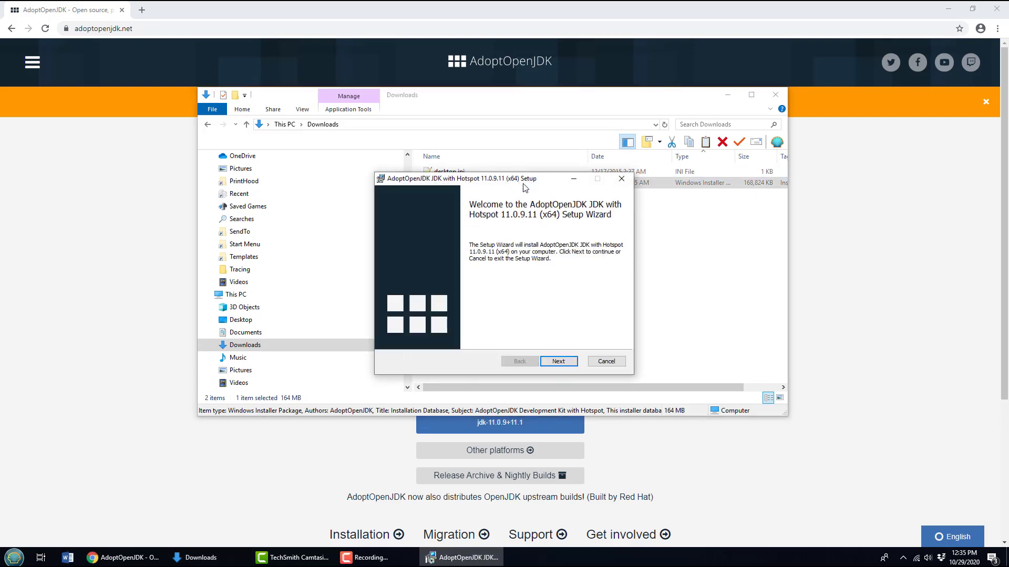
# Step: Accept the licence agreement and advance to the Custom Setup page
pyautogui.click(559, 362)
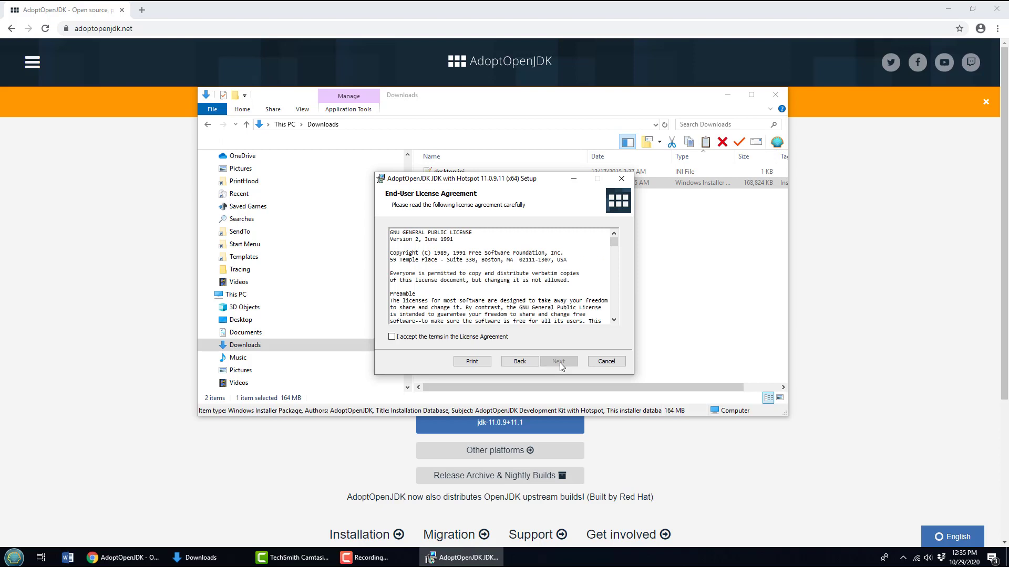
pyautogui.click(494, 339)
pyautogui.click(559, 362)
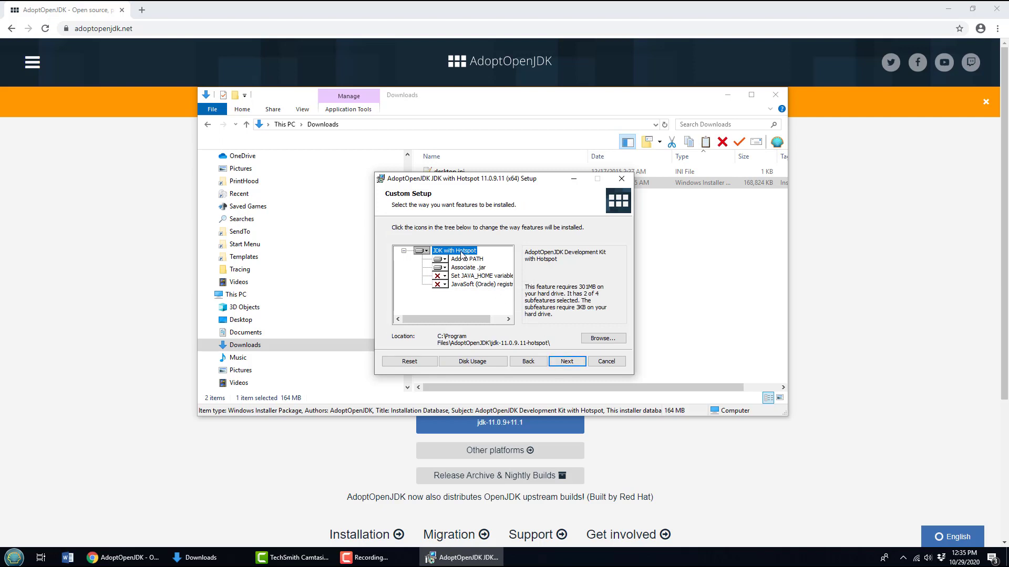
# Step: Change the JDK install folder from Program Files to C:\_tool\jdk11\
pyautogui.click(601, 339)
pyautogui.click(437, 338)
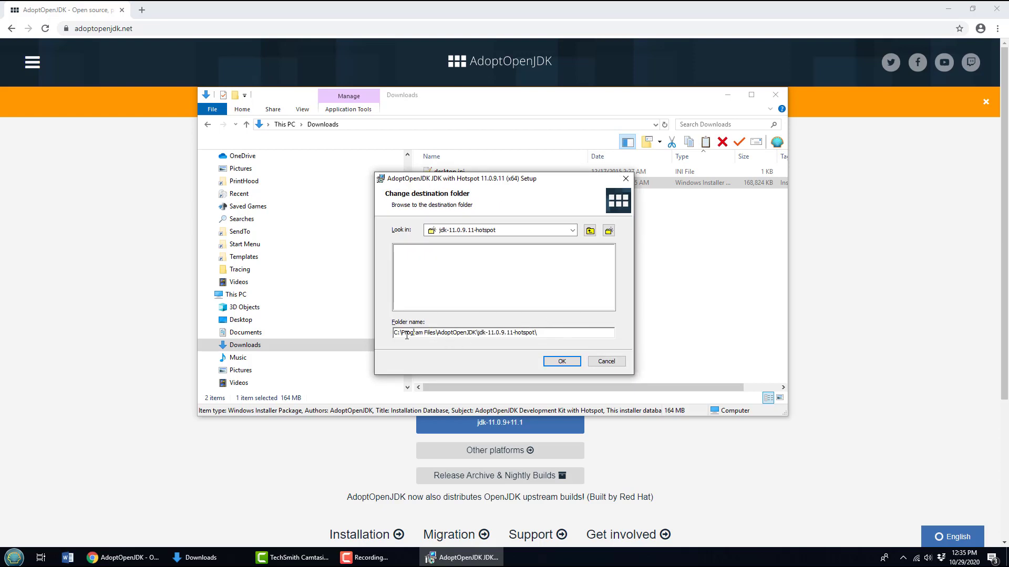
pyautogui.moveTo(399, 332); pyautogui.dragTo(434, 332)
pyautogui.click(427, 333)
pyautogui.moveTo(401, 333); pyautogui.dragTo(601, 331)
pyautogui.press('BackSpace')
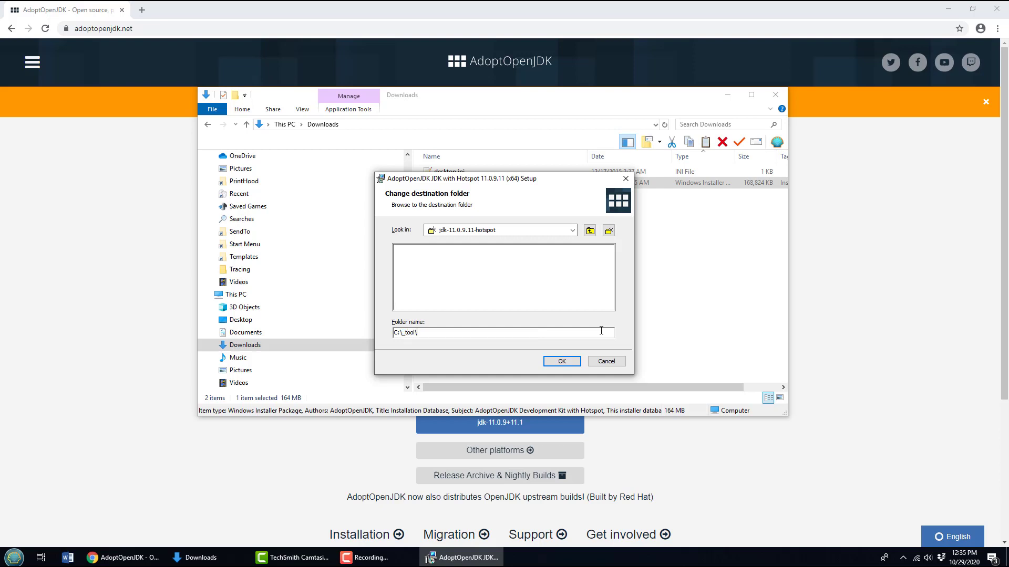
pyautogui.write('_tool\\jdk11')
pyautogui.click(563, 362)
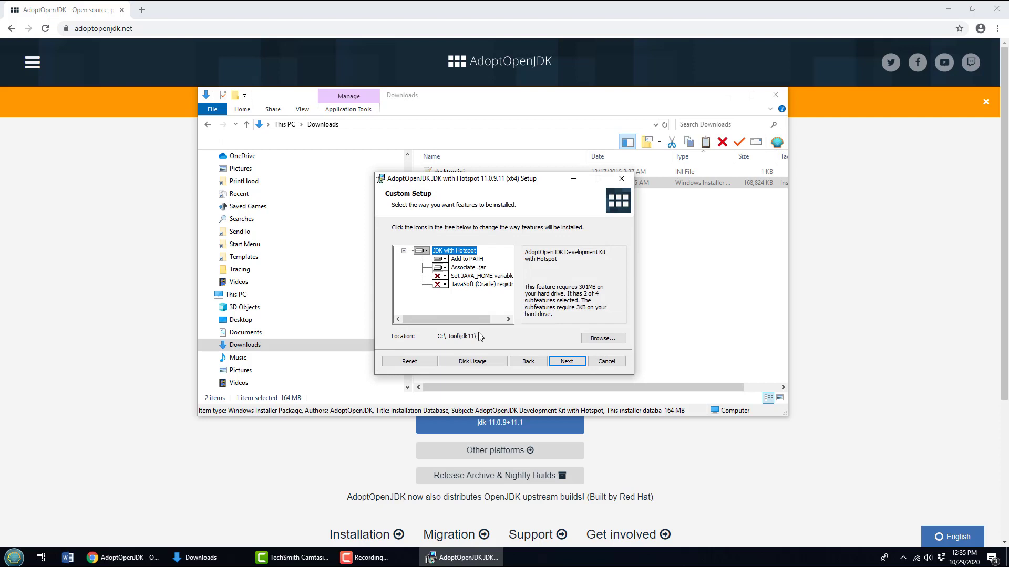
# Step: Set the 'Set JAVA_HOME variable' feature to 'Will be installed on local hard drive'
pyautogui.click(467, 260)
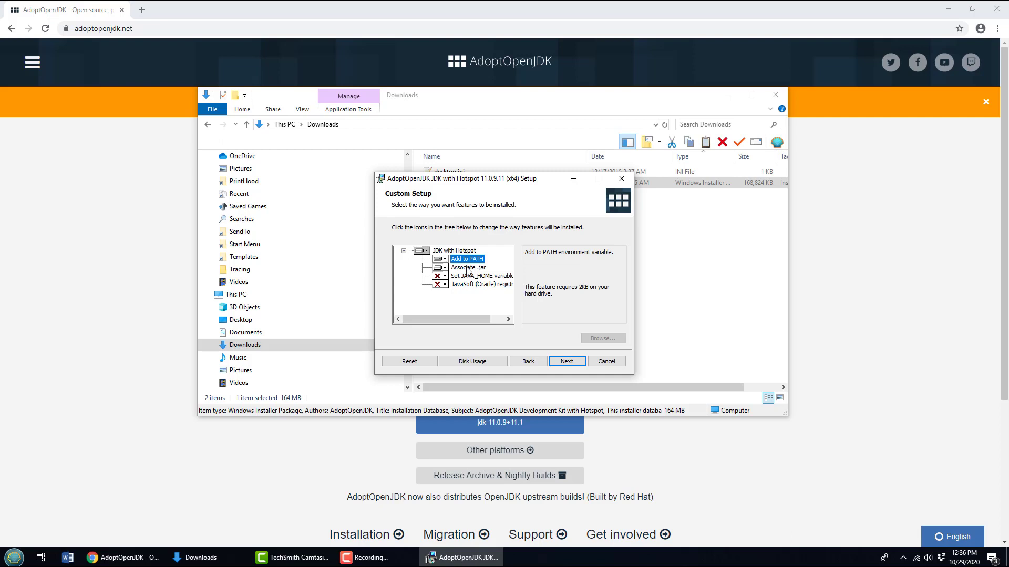
pyautogui.click(467, 268)
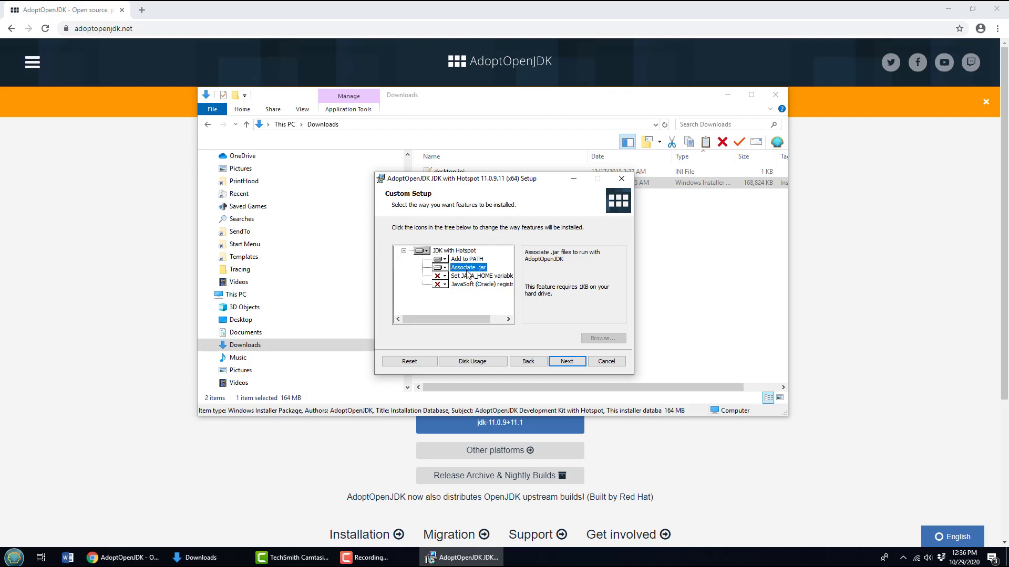
pyautogui.click(468, 276)
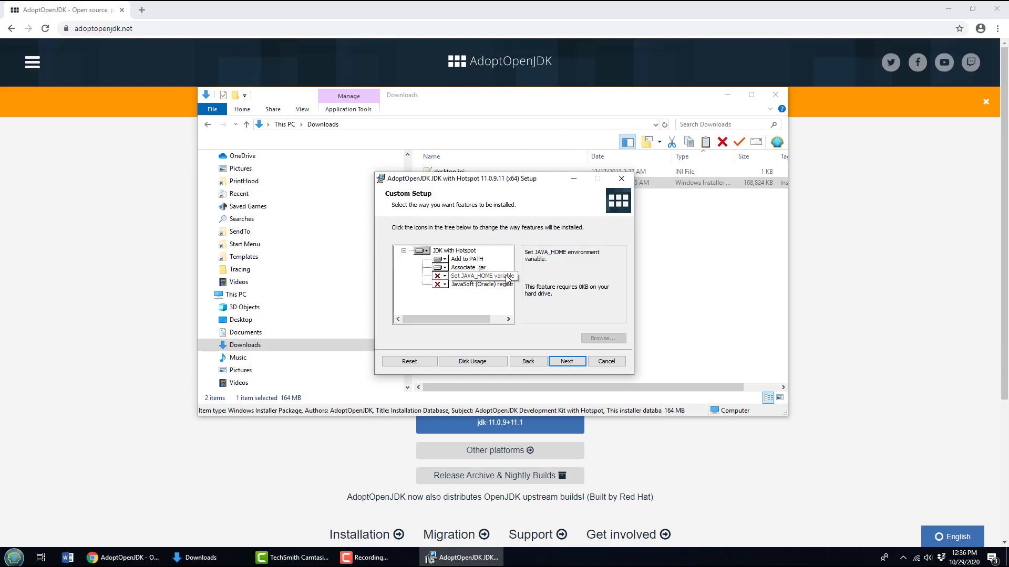
pyautogui.click(444, 277)
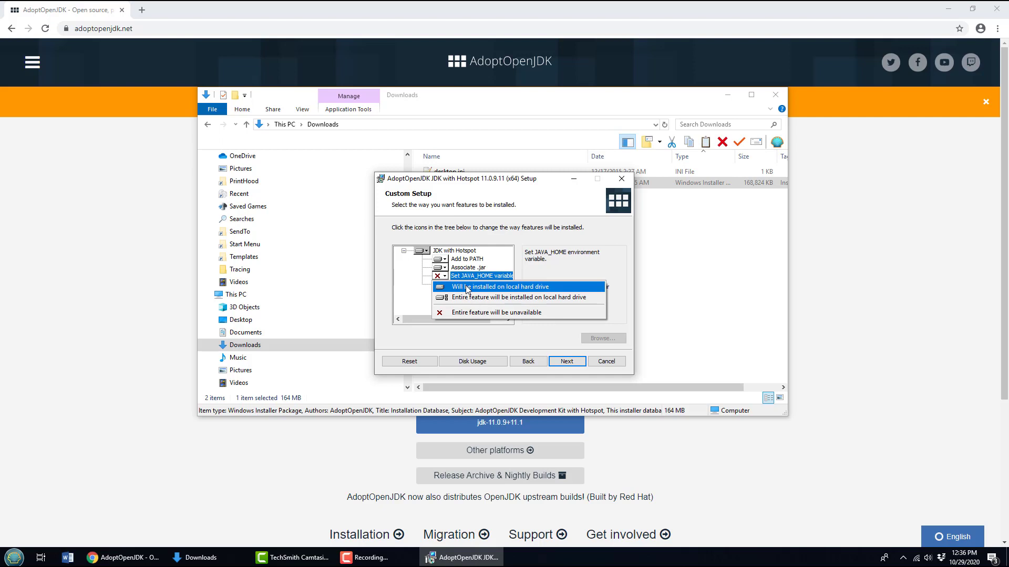
pyautogui.click(467, 287)
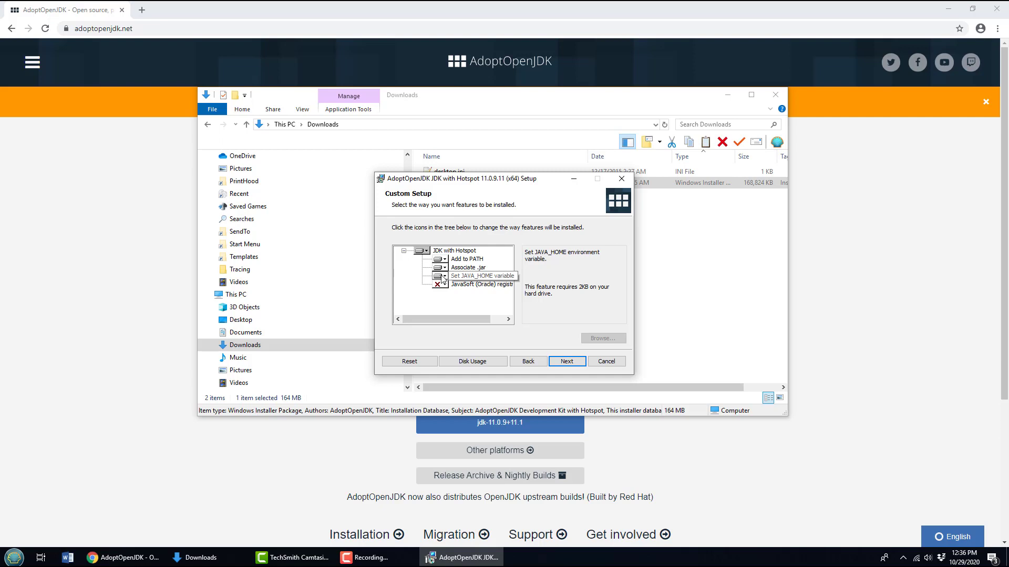
pyautogui.click(442, 278)
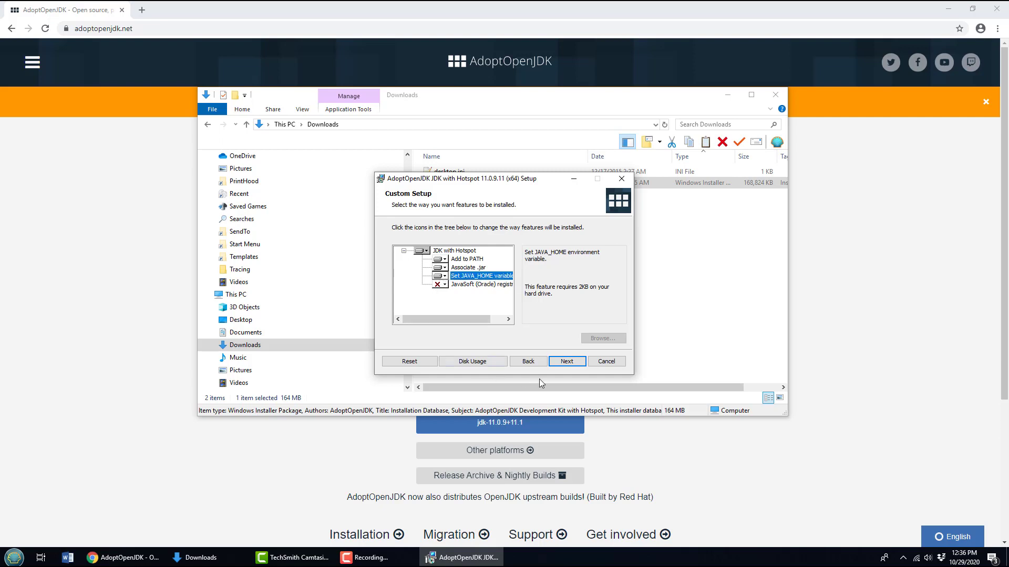
# Step: Install JDK 11.0.9.11 and close the finished wizard
pyautogui.click(566, 363)
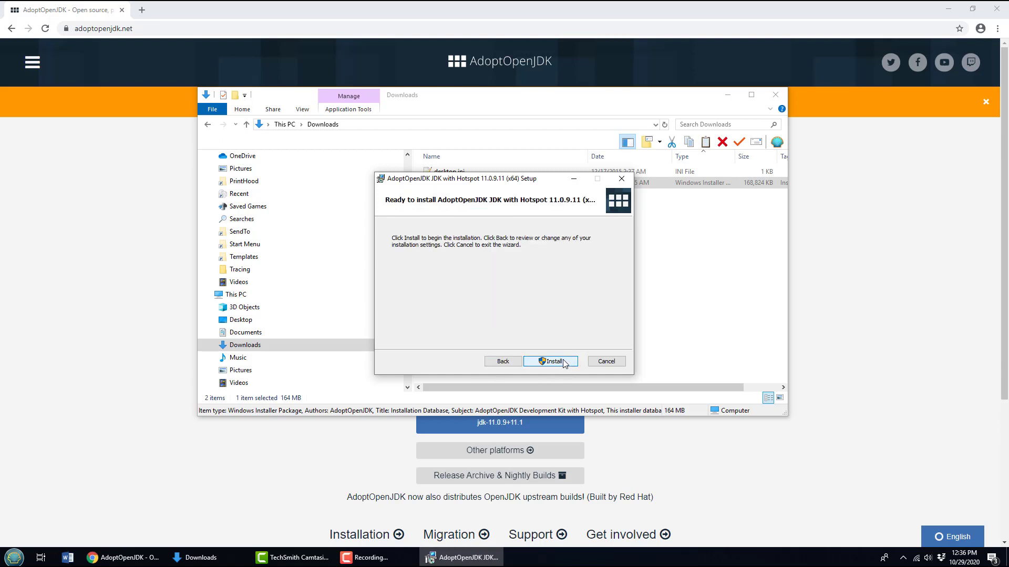
pyautogui.click(561, 361)
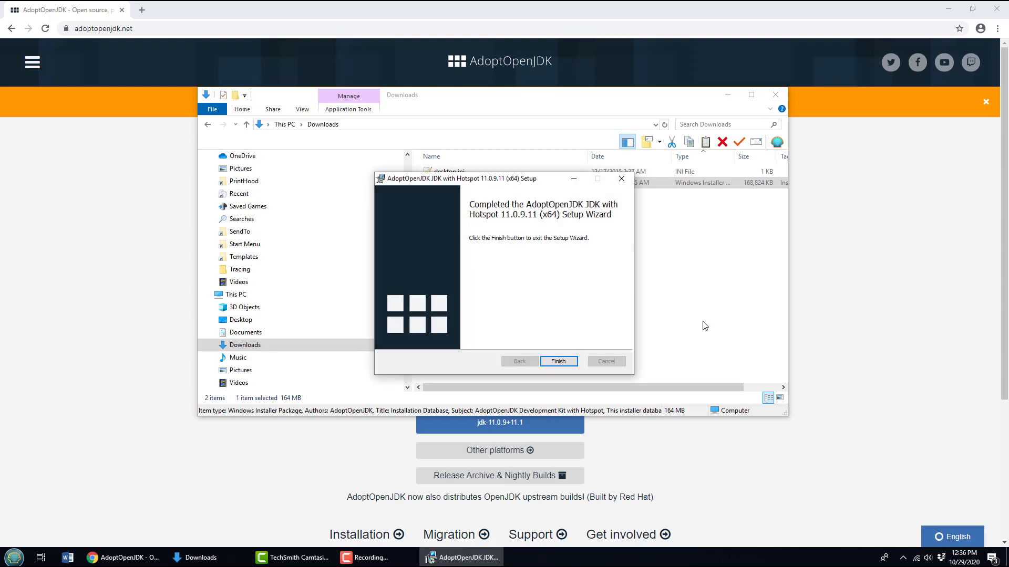
pyautogui.click(557, 362)
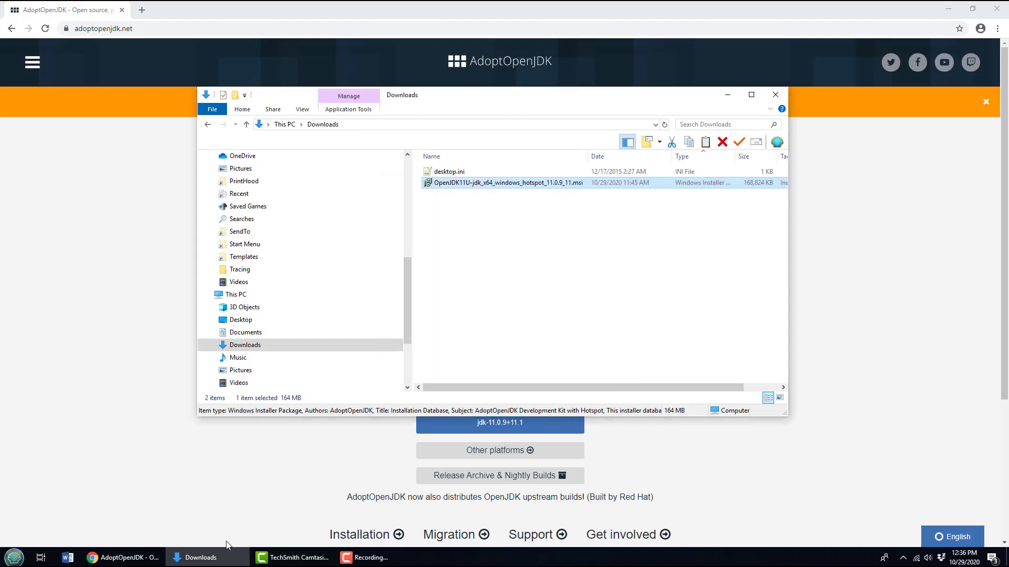
# Step: Browse to C:\_tool\jdk11 to view the installed bin, conf, include, jmods and lib folders
pyautogui.click(226, 556)
pyautogui.click(218, 558)
pyautogui.moveTo(408, 279); pyautogui.dragTo(408, 319)
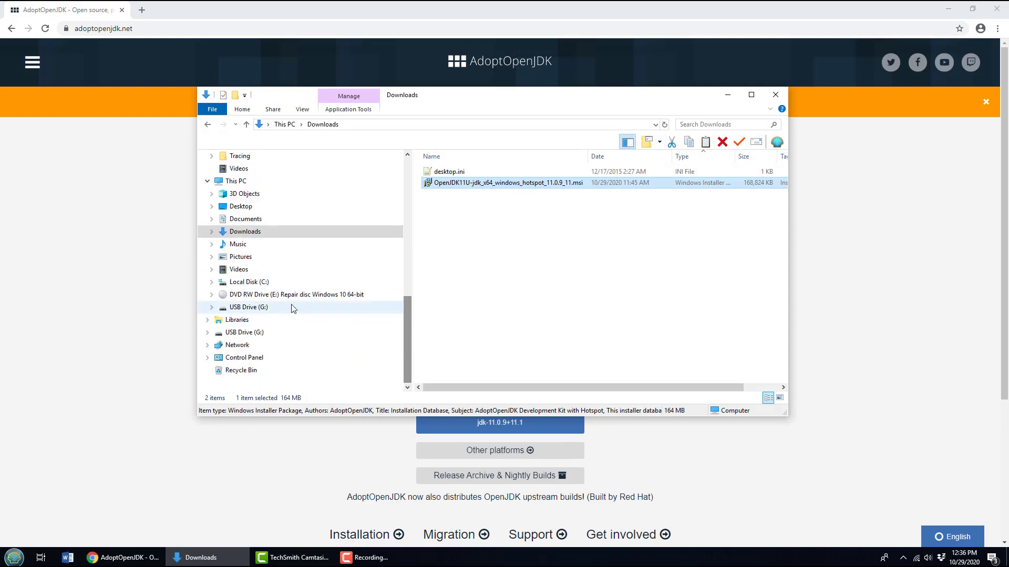
pyautogui.click(211, 283)
pyautogui.click(216, 193)
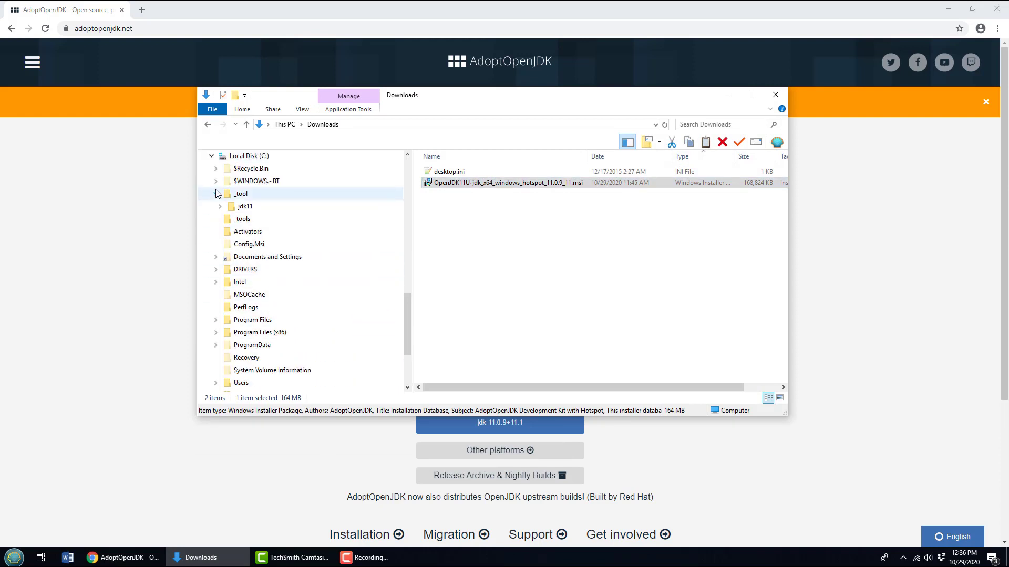
pyautogui.click(243, 207)
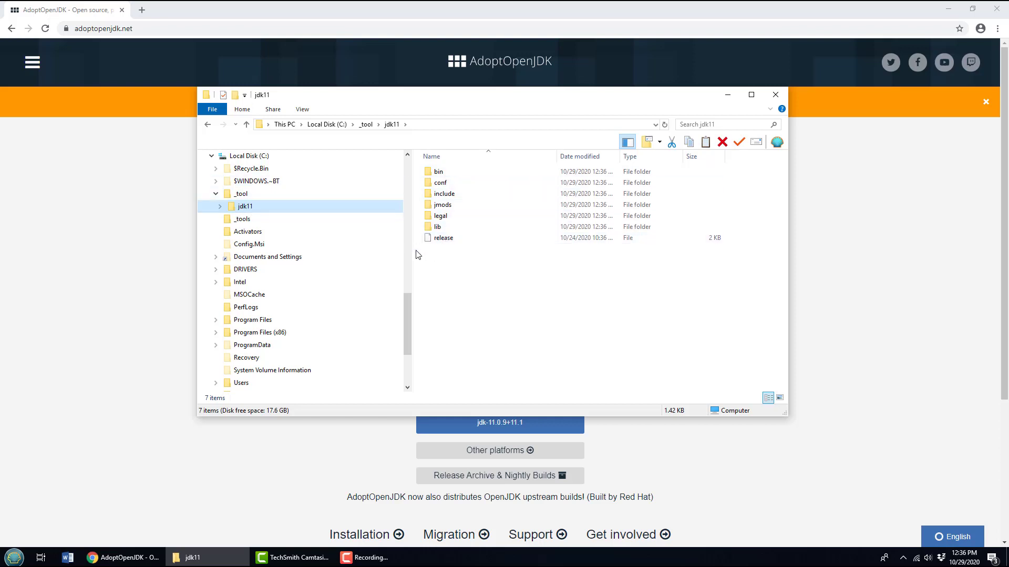
pyautogui.click(14, 557)
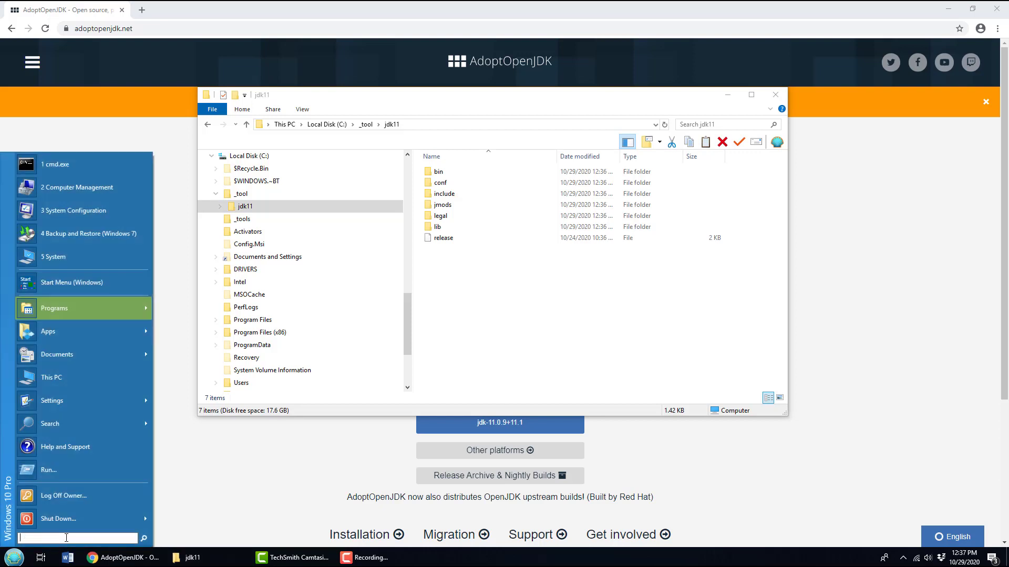
# Step: Open the system Environment Variables and check JAVA_HOME is C:\_tool\jdk11\
pyautogui.write('syste')
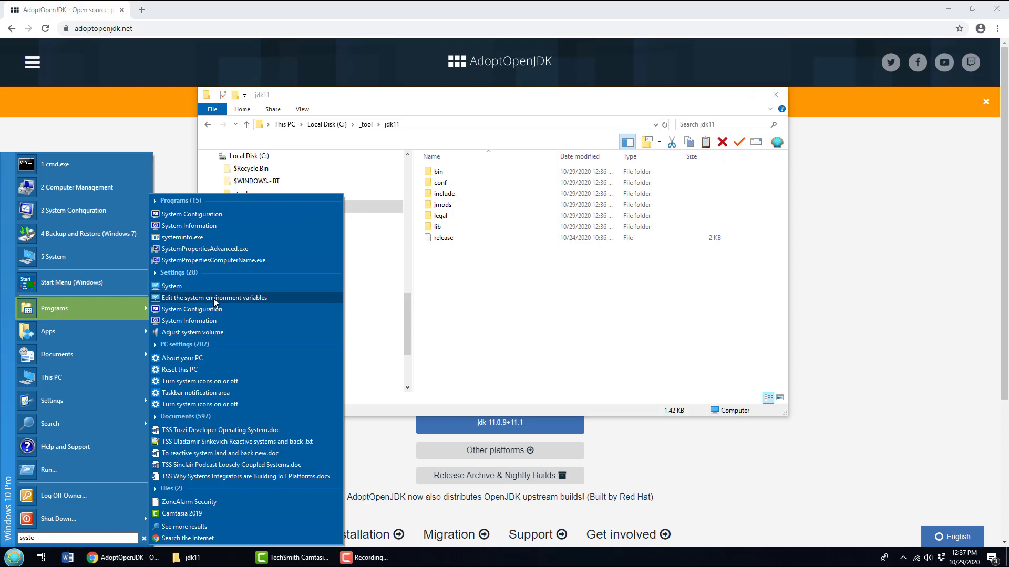
pyautogui.click(323, 297)
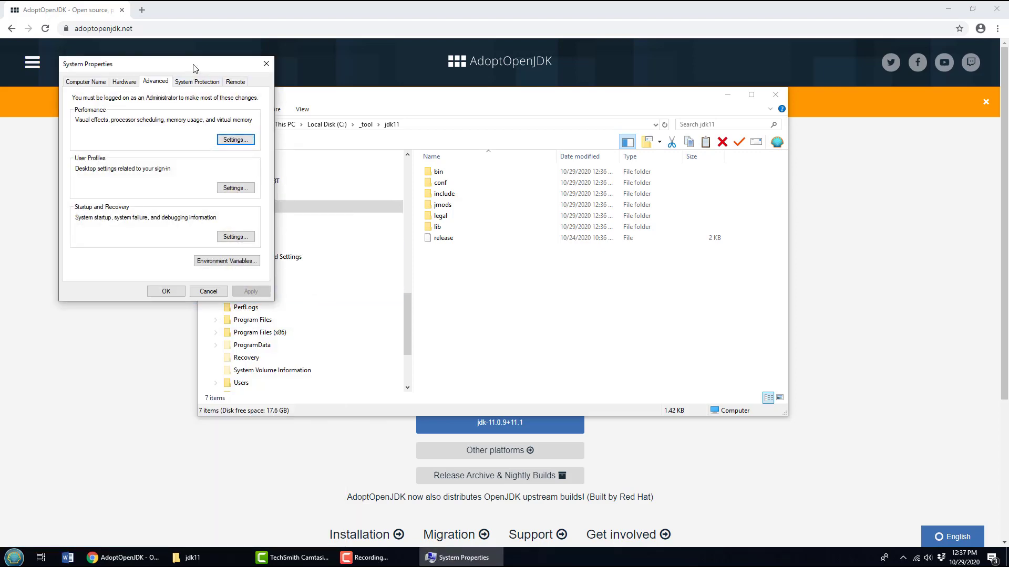
pyautogui.moveTo(192, 67); pyautogui.dragTo(599, 134)
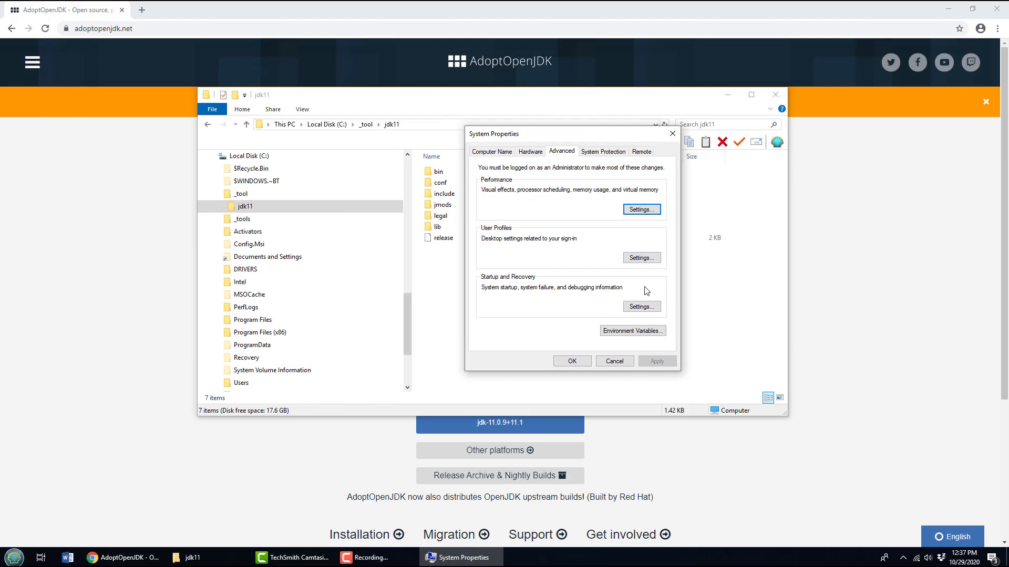
pyautogui.click(633, 331)
pyautogui.click(483, 326)
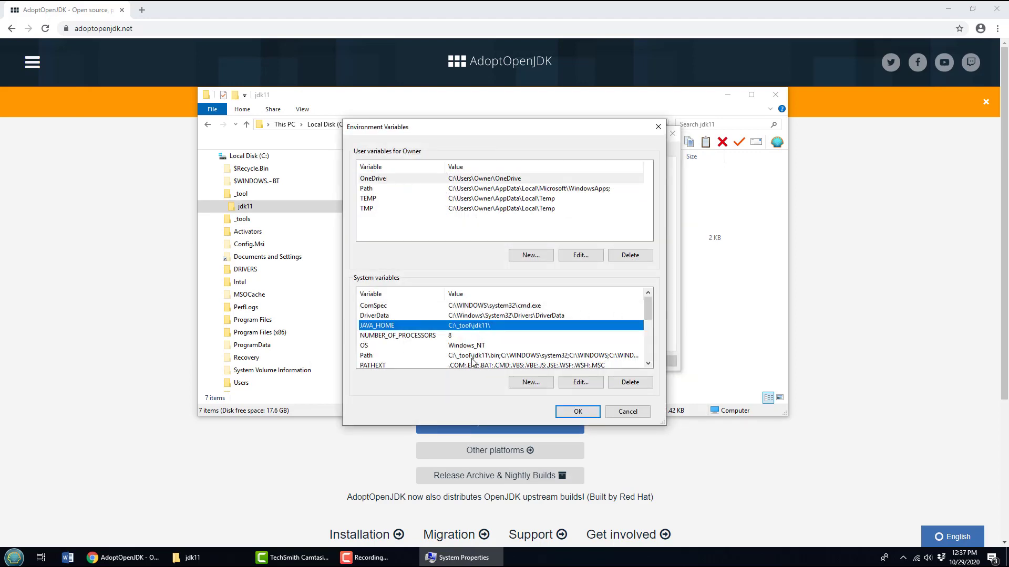
# Step: Confirm the system Path lists C:\_tool\jdk11\bin first, leaving it unchanged
pyautogui.click(520, 357)
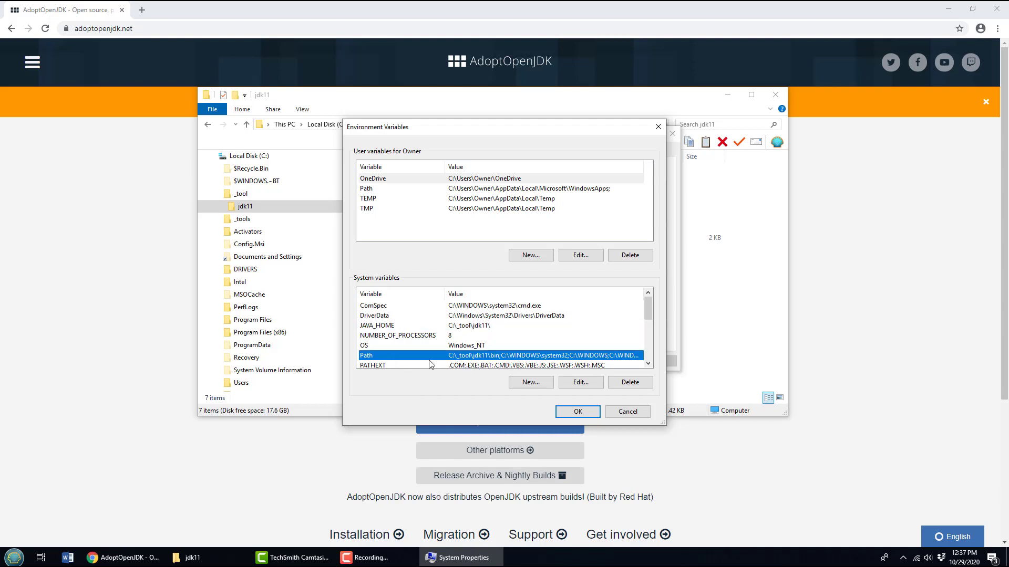
pyautogui.click(579, 384)
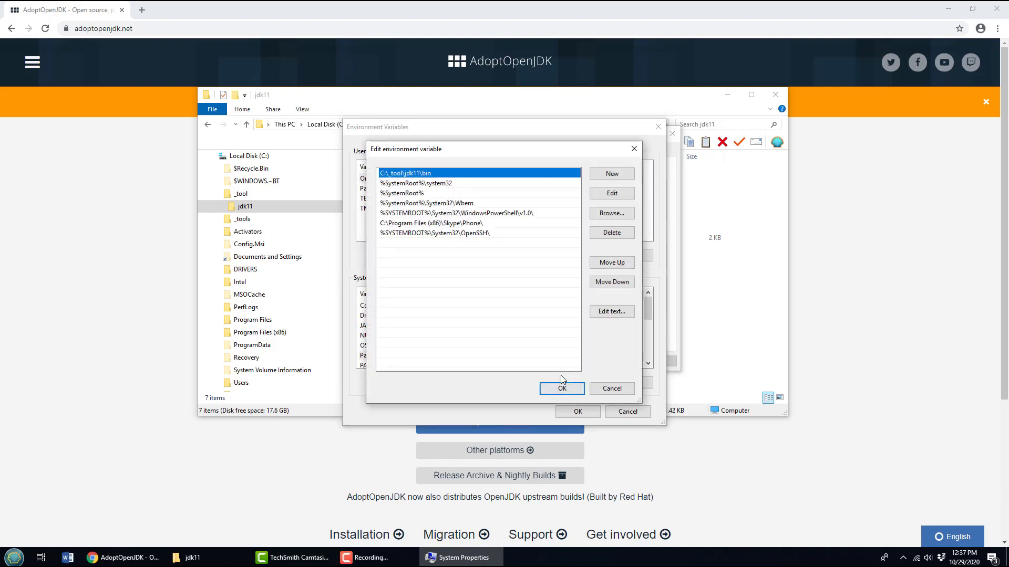
pyautogui.doubleClick(449, 175)
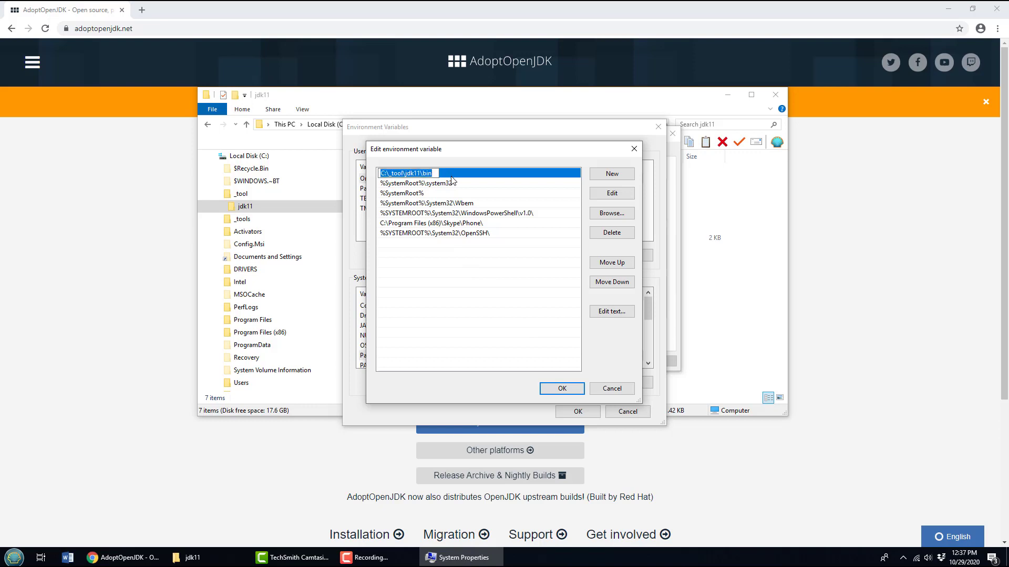
pyautogui.click(486, 265)
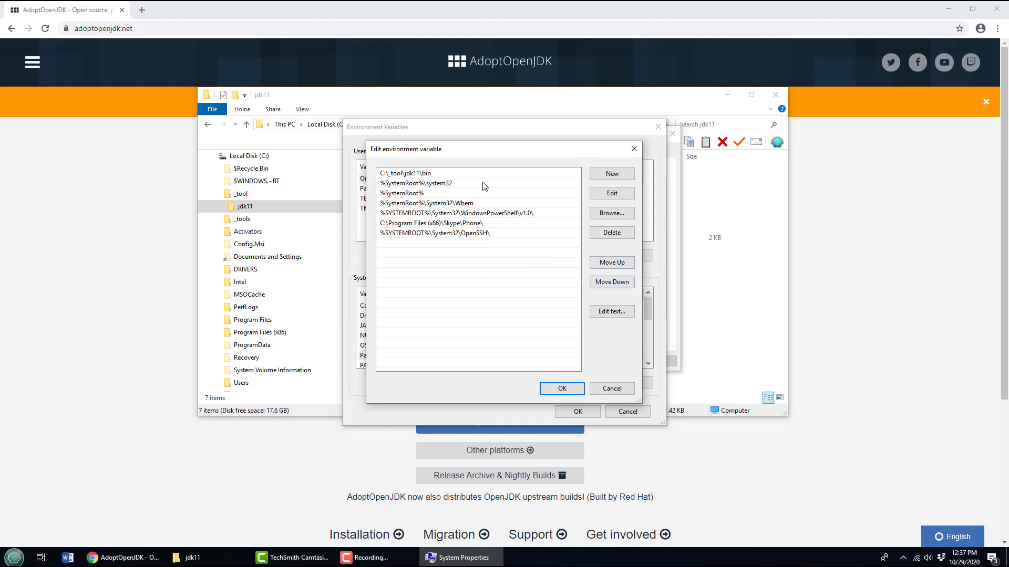
pyautogui.click(612, 389)
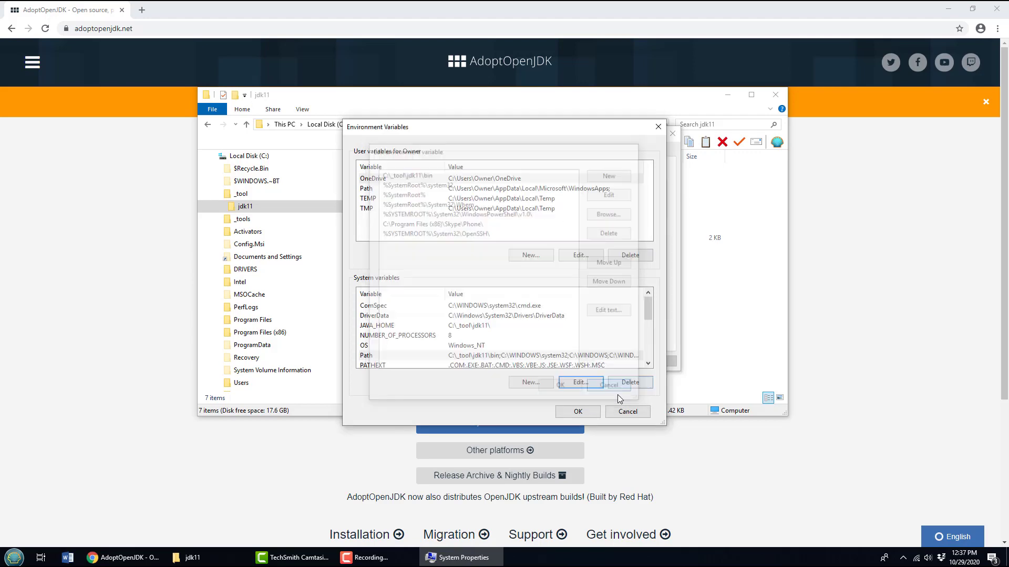
pyautogui.click(628, 411)
# Step: Launch Command Prompt via a 'cmd' search and centre its window
pyautogui.click(21, 561)
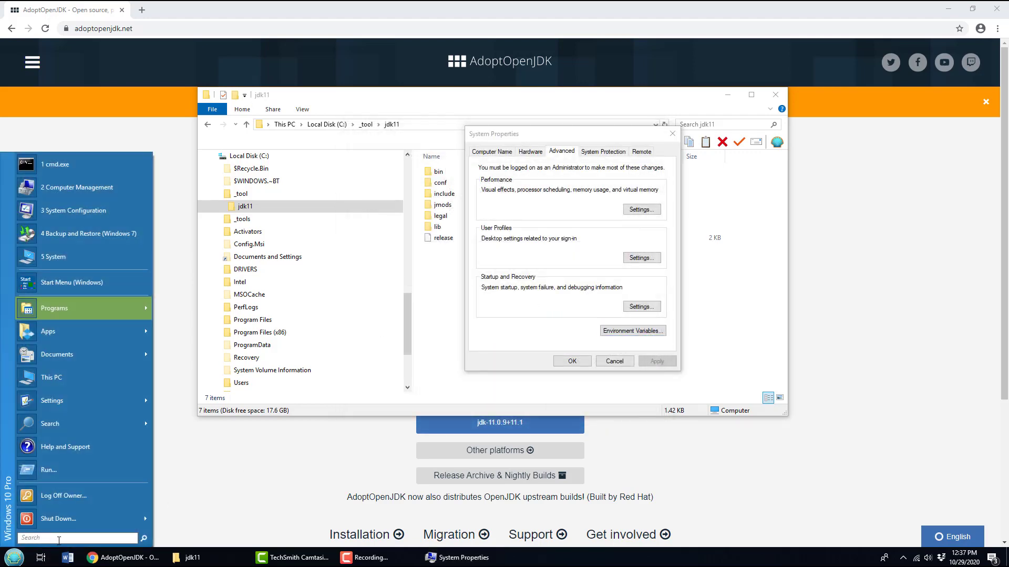
pyautogui.write('cmd')
pyautogui.press('Return')
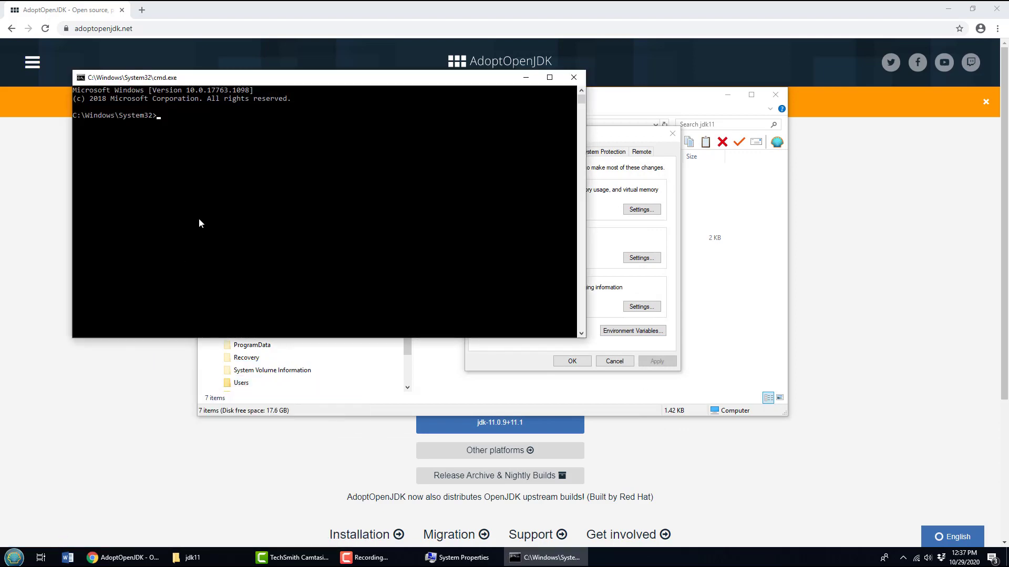
pyautogui.moveTo(338, 84); pyautogui.dragTo(588, 181)
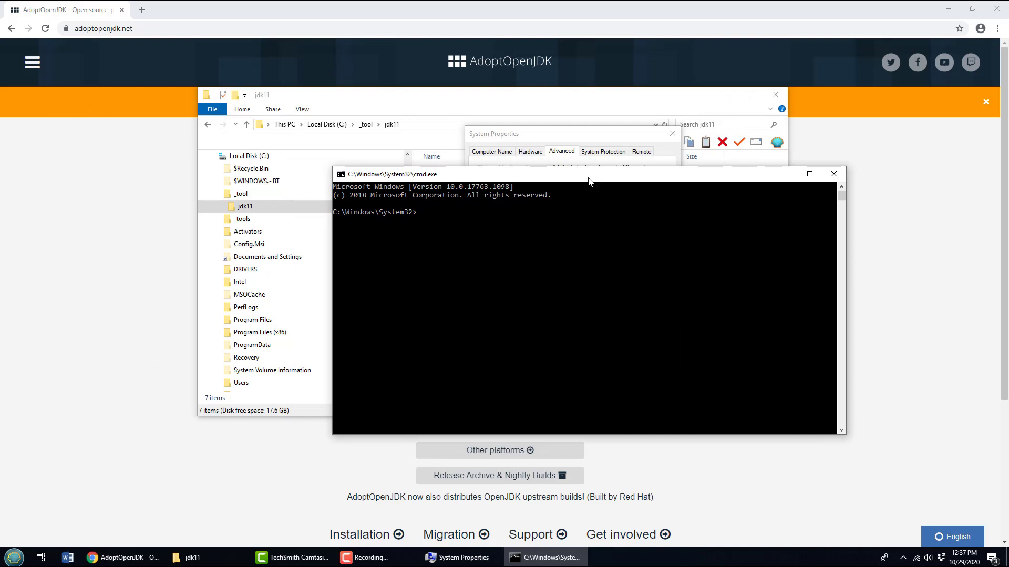
# Step: Run echo %JAVA_HOME% and see it print C:\_tool\jdk11\
pyautogui.write('ech ')
pyautogui.write('o ')
pyautogui.write('%JON')
pyautogui.press('BackSpace')
pyautogui.write('AVA_HOME%')
pyautogui.press('Return')
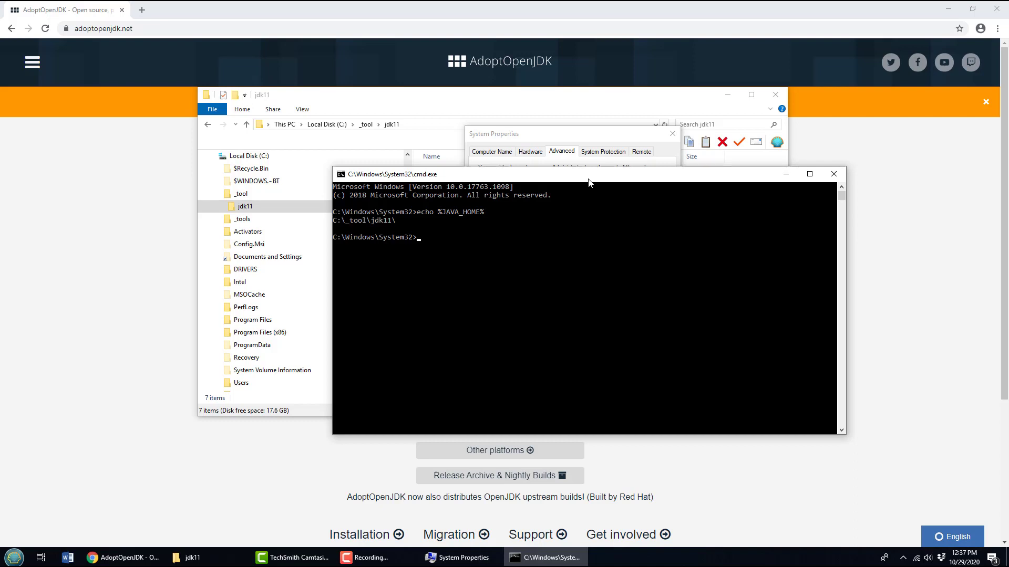
pyautogui.moveTo(334, 220); pyautogui.dragTo(420, 228)
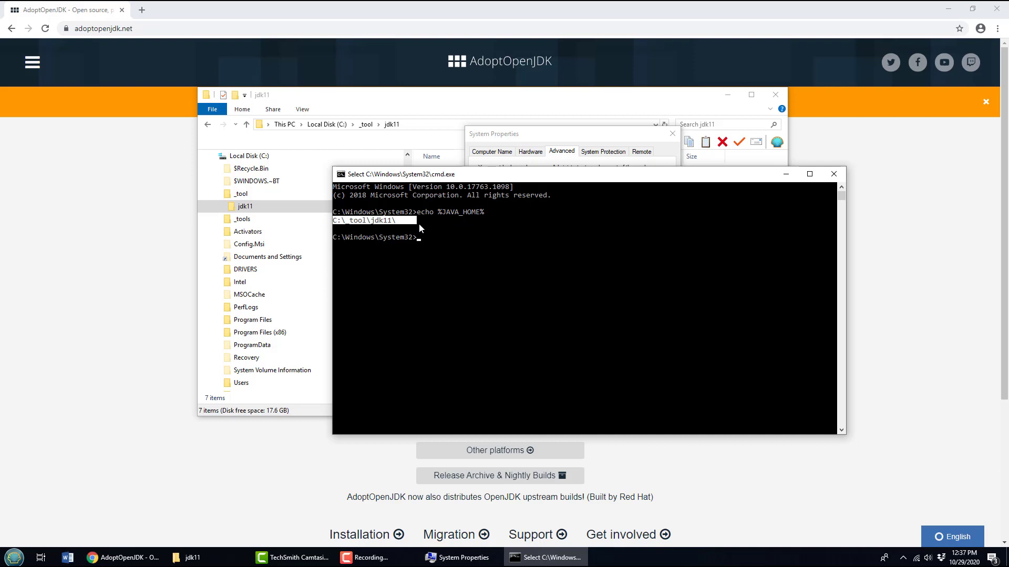
pyautogui.click(439, 237)
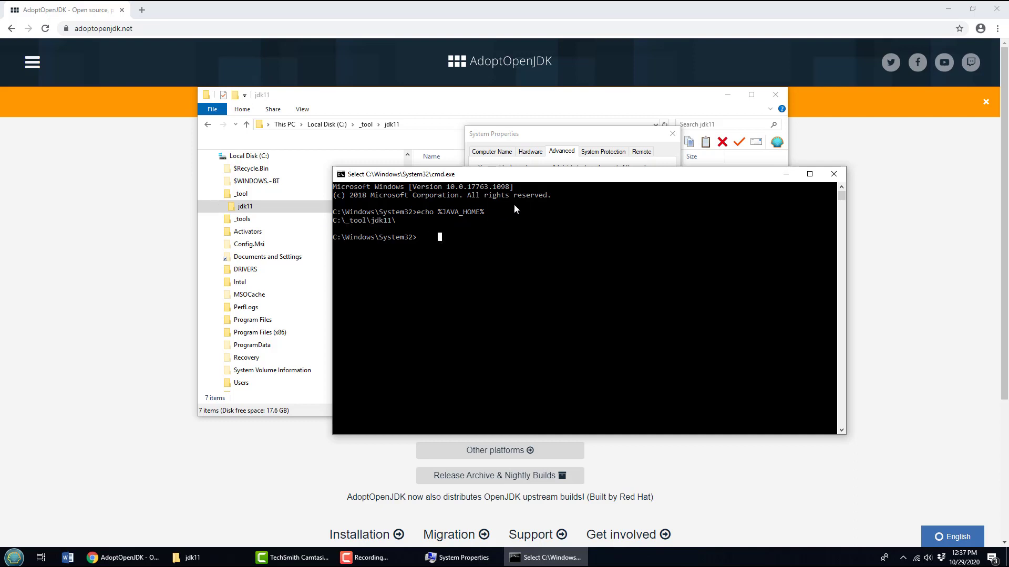
pyautogui.press('Escape')
# Step: Run java -version and confirm openjdk 11.0.9, AdoptOpenJDK build 11.0.9+11
pyautogui.write('java')
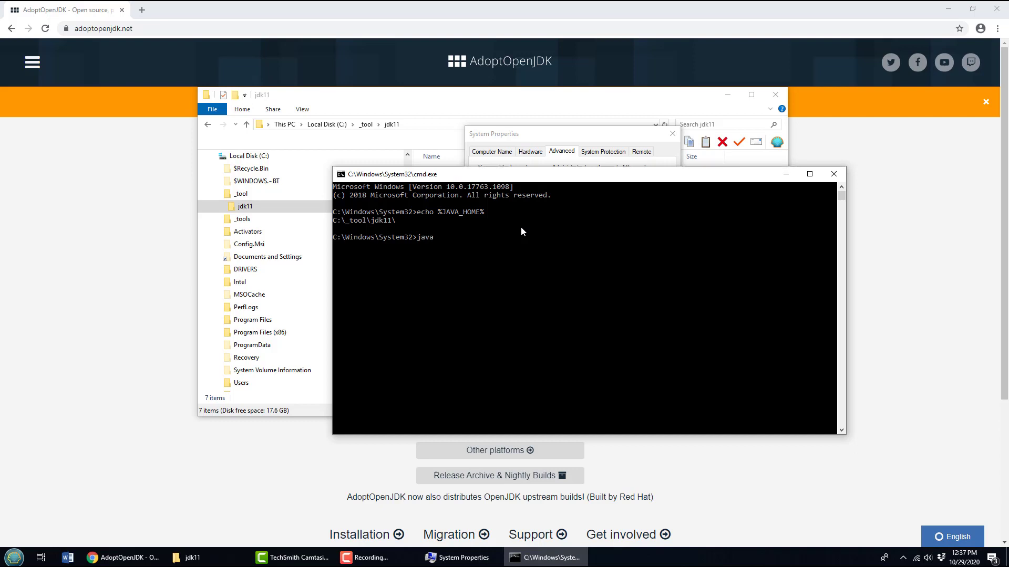
pyautogui.write(' -version')
pyautogui.press('Return')
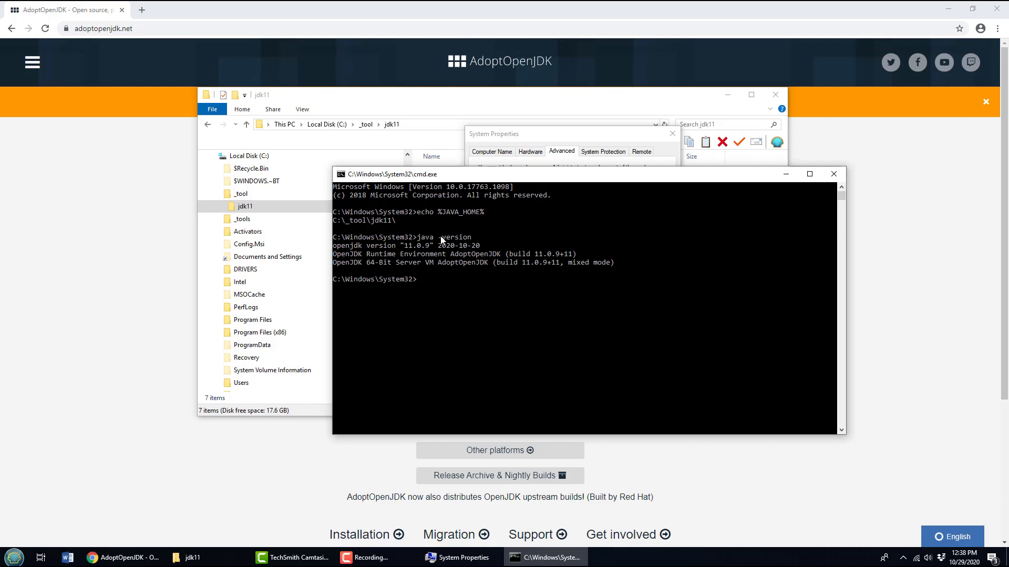
pyautogui.moveTo(440, 240); pyautogui.dragTo(420, 240)
pyautogui.moveTo(480, 237)
pyautogui.mouseDown()
pyautogui.moveTo(407, 248)
pyautogui.moveTo(478, 251)
pyautogui.mouseUp()
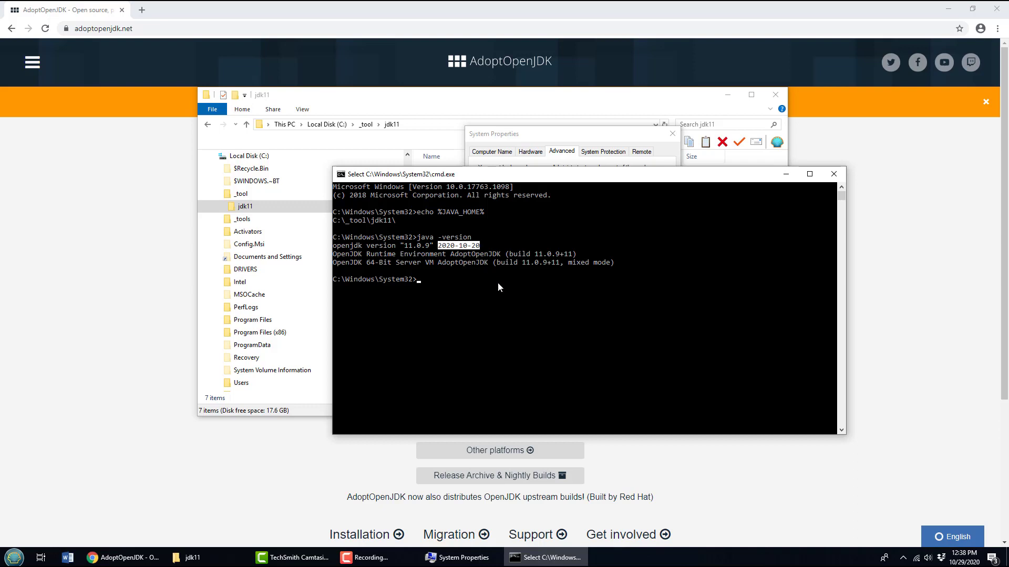
pyautogui.click(444, 295)
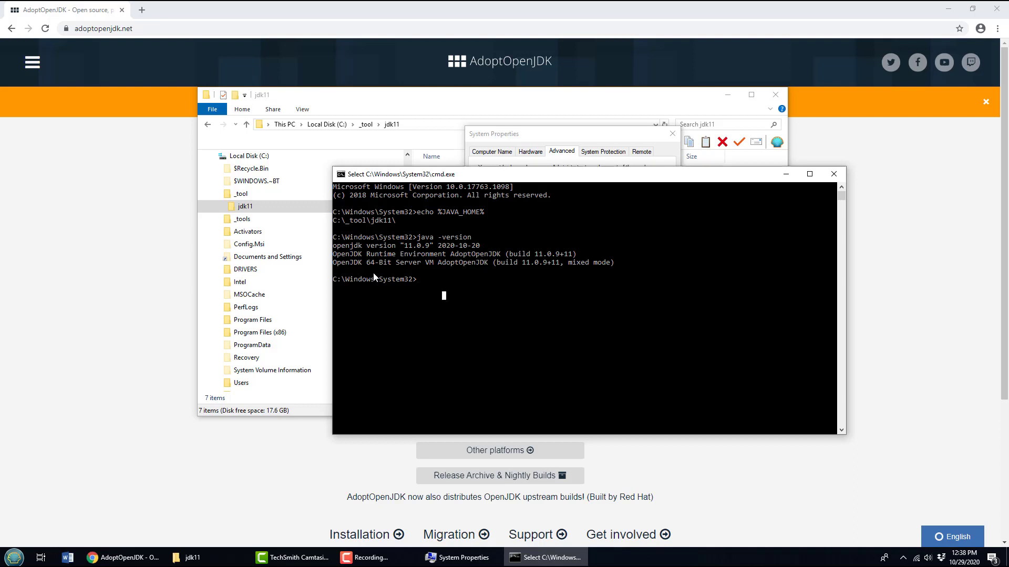